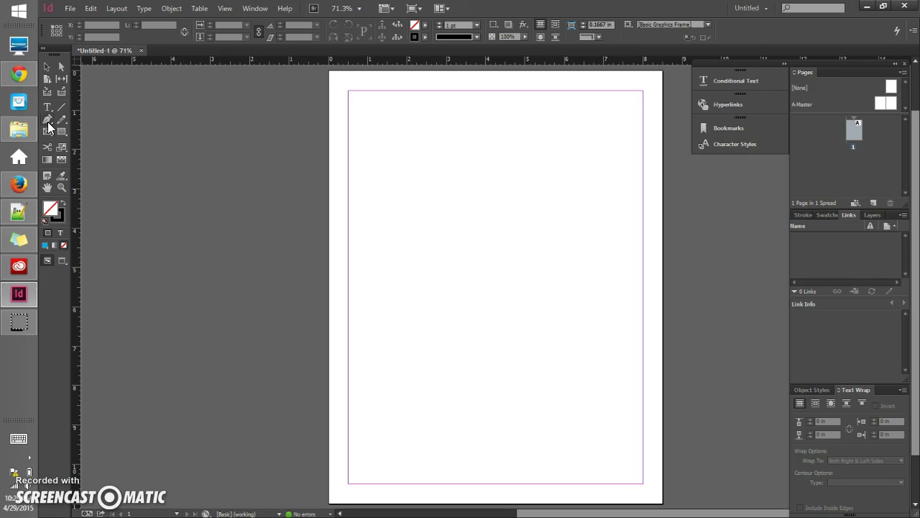
Step: Look through the Rectangle Frame Tool shape options, then switch to the Pen Tool
{"action": "left_click", "coordinate": [48, 120]}
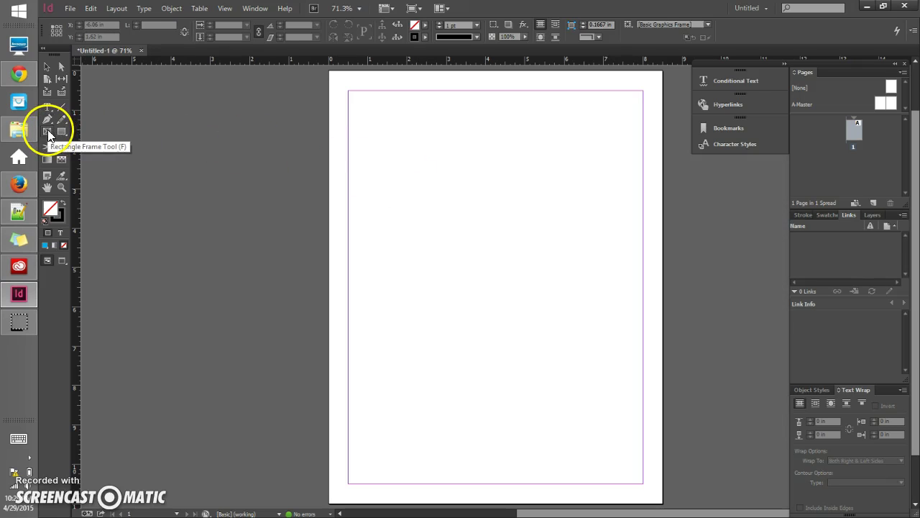
{"action": "left_click_drag", "start_coordinate": [50, 133], "coordinate": [122, 148]}
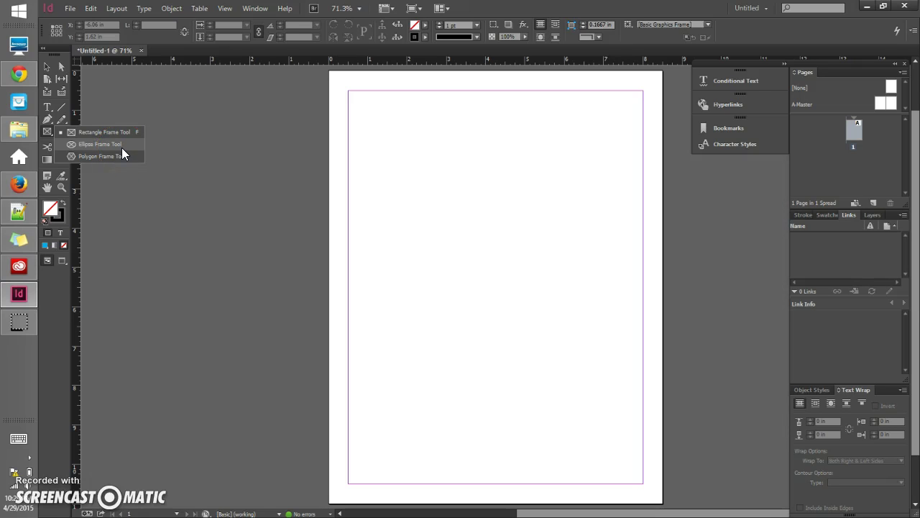
{"action": "left_click_drag", "start_coordinate": [122, 148], "coordinate": [45, 122]}
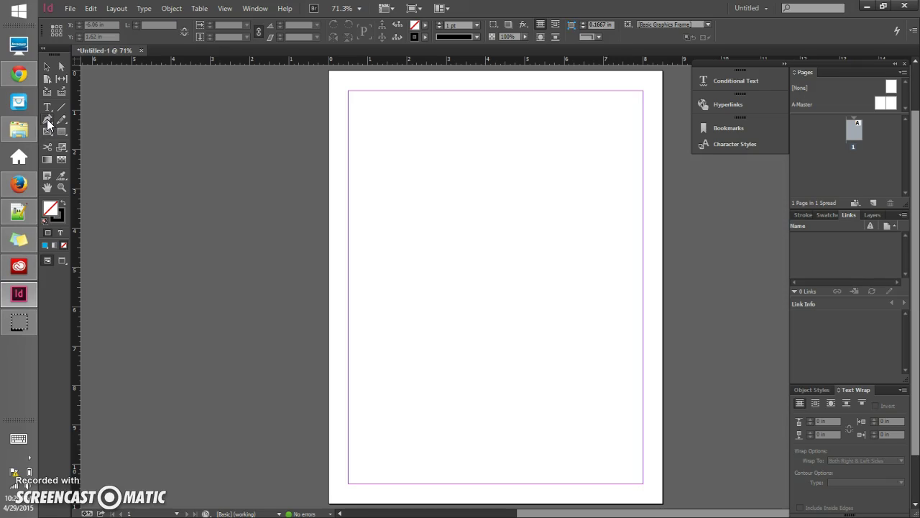
{"action": "left_click", "coordinate": [48, 121]}
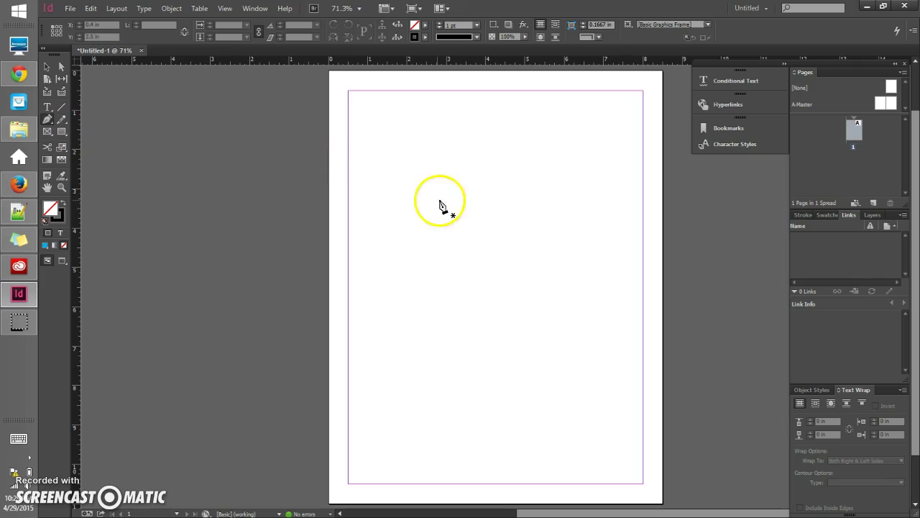
Step: Place pen anchors for the shape's horizontal top edge, vertical right side and bottom-left corner
{"action": "left_click", "coordinate": [413, 154]}
{"action": "left_click", "coordinate": [486, 157]}
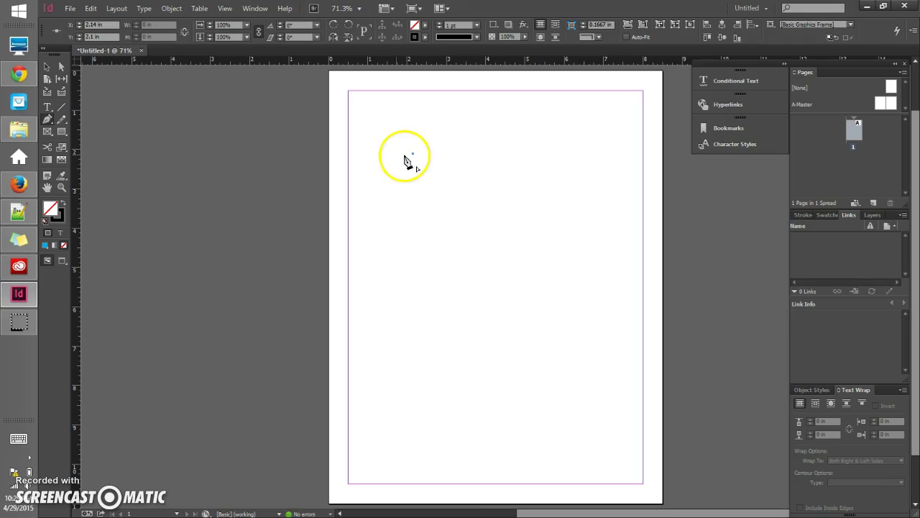
{"action": "left_click_drag", "start_coordinate": [413, 160], "coordinate": [502, 154]}
{"action": "left_click", "coordinate": [501, 154]}
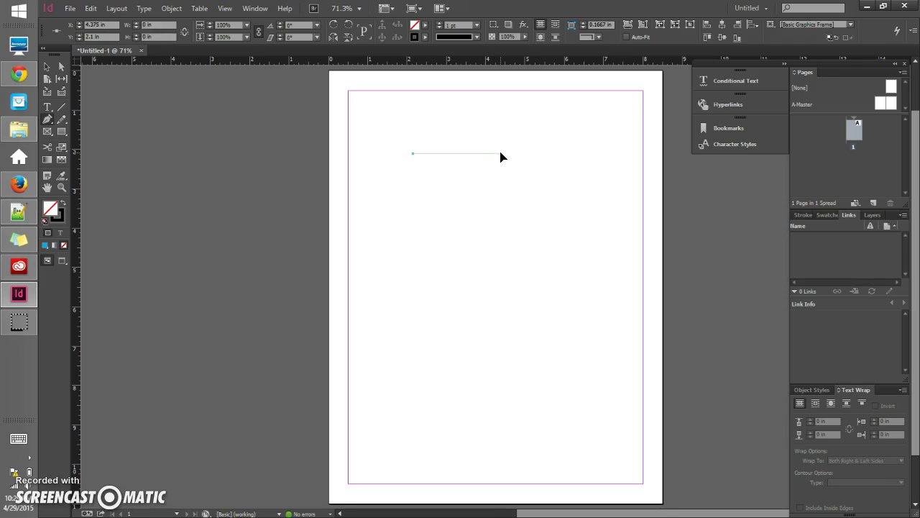
{"action": "left_click", "coordinate": [443, 158]}
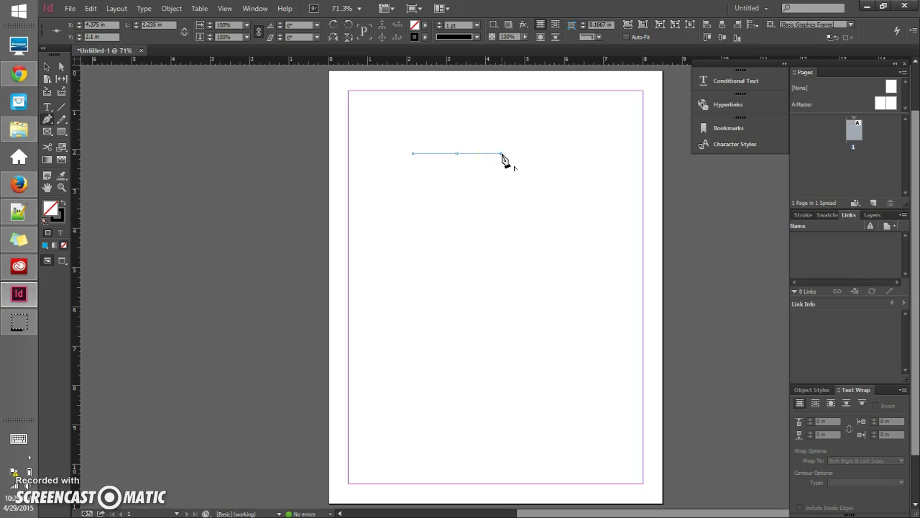
{"action": "left_click", "coordinate": [502, 155]}
{"action": "left_click", "coordinate": [501, 200]}
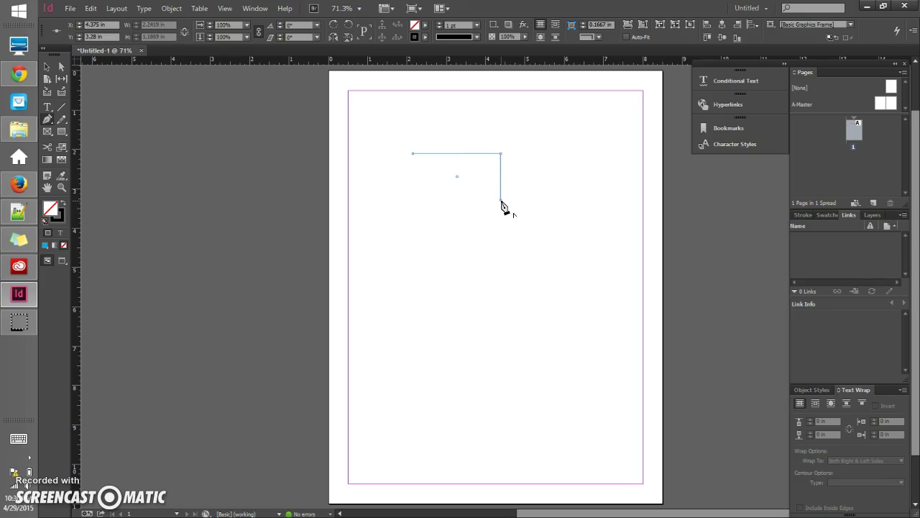
{"action": "left_click", "coordinate": [412, 200]}
Step: Arch the bottom segment into a curve, retract the extra corner handle, and select the shield
{"action": "left_click_drag", "start_coordinate": [412, 201], "coordinate": [398, 186]}
{"action": "left_click_drag", "start_coordinate": [387, 194], "coordinate": [371, 169]}
{"action": "left_click_drag", "start_coordinate": [371, 170], "coordinate": [414, 158]}
{"action": "left_click", "coordinate": [414, 206]}
{"action": "left_click_drag", "start_coordinate": [452, 185], "coordinate": [49, 79]}
{"action": "left_click", "coordinate": [47, 66]}
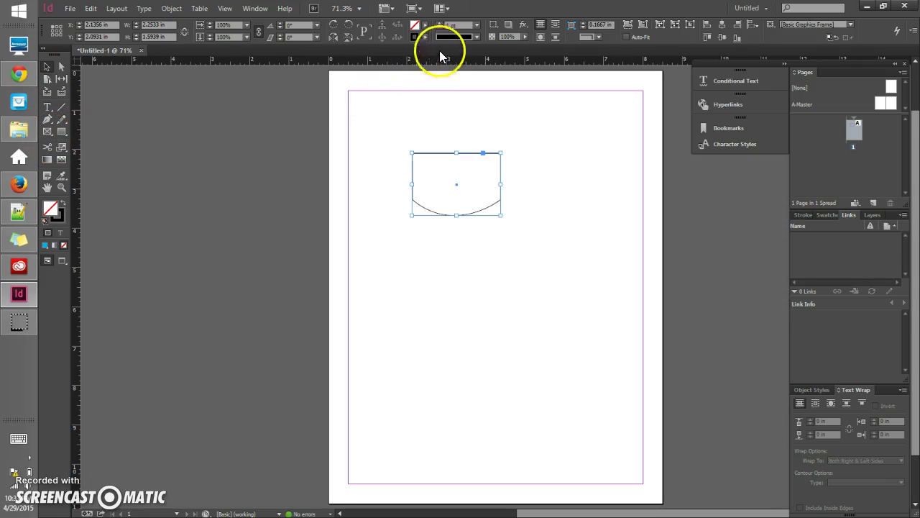
Step: Fill the shield shape with the yellow swatch from the Fill dropdown
{"action": "left_click", "coordinate": [425, 27]}
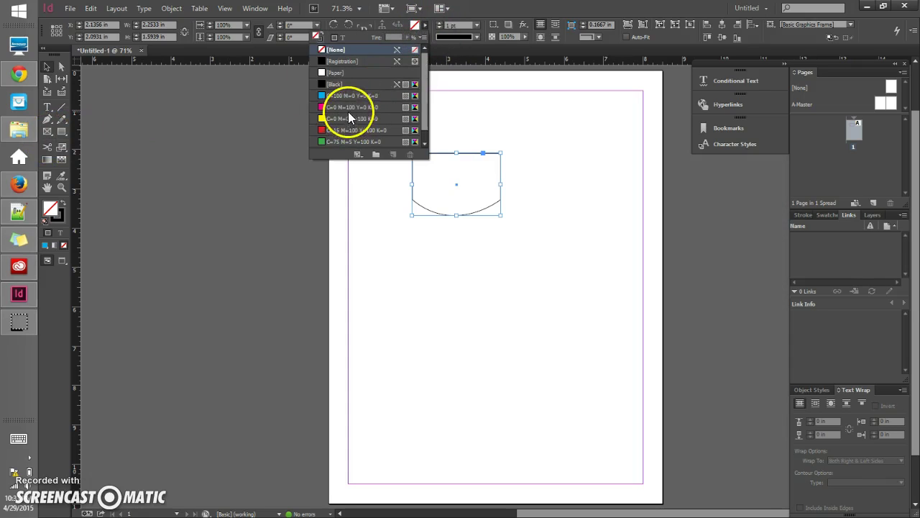
{"action": "left_click", "coordinate": [350, 107]}
{"action": "left_click", "coordinate": [348, 120]}
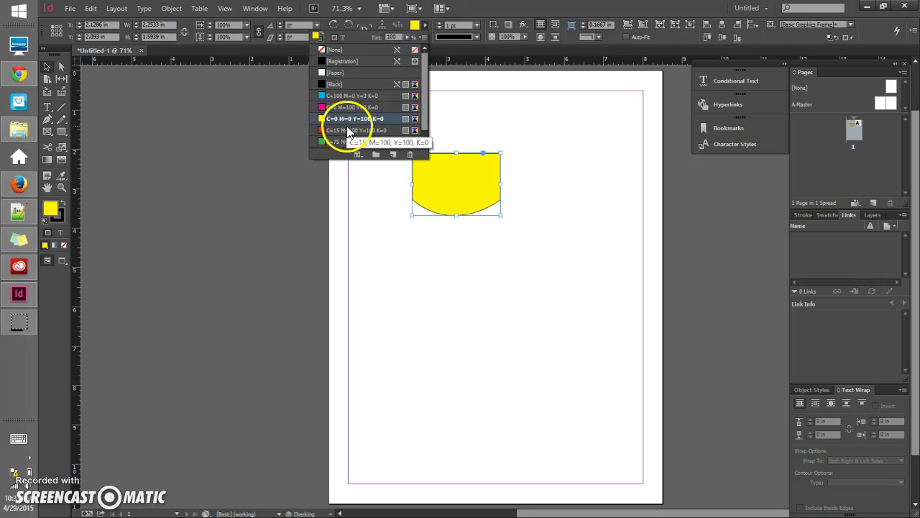
Step: Type 'Hi my name is' followed by the person's name inside the shield
{"action": "left_click", "coordinate": [46, 108]}
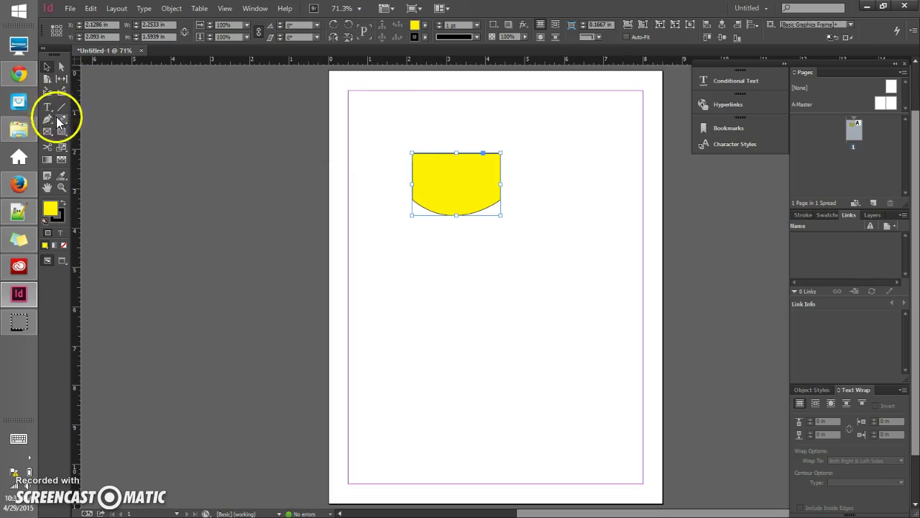
{"action": "left_click", "coordinate": [455, 180]}
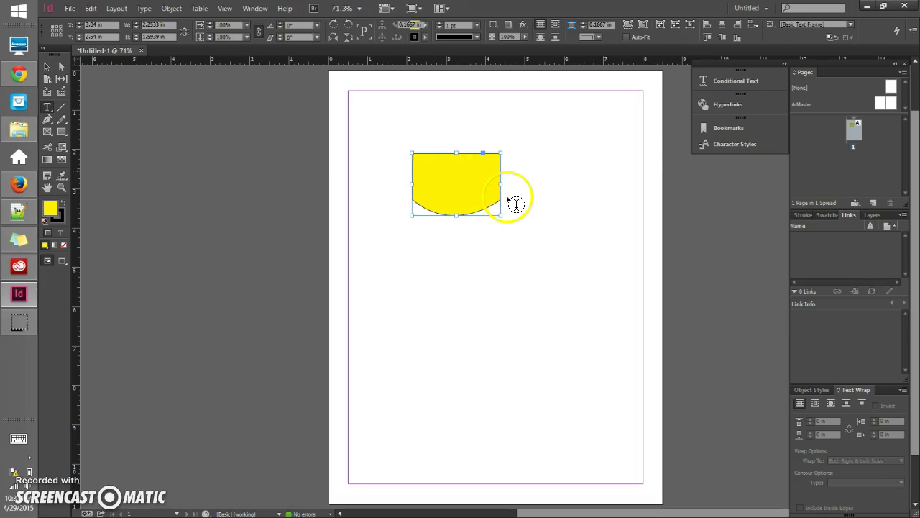
{"action": "type", "text": "Hi my"}
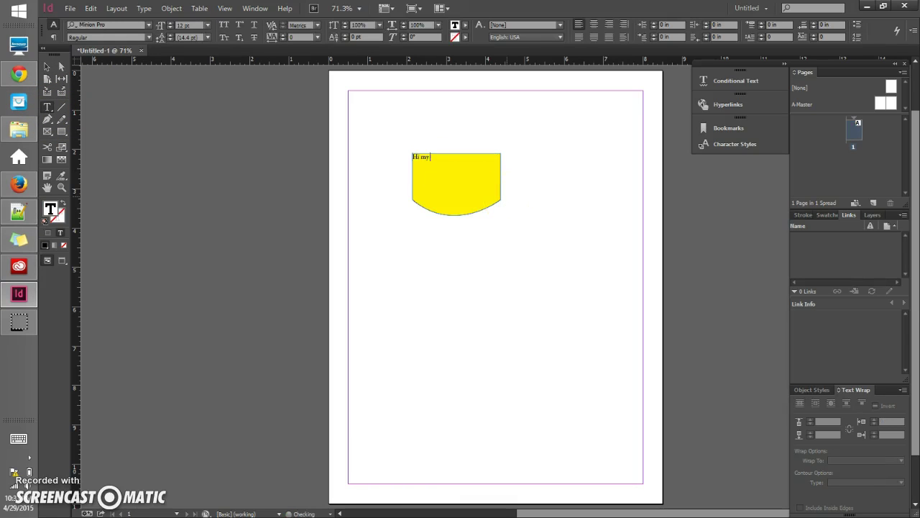
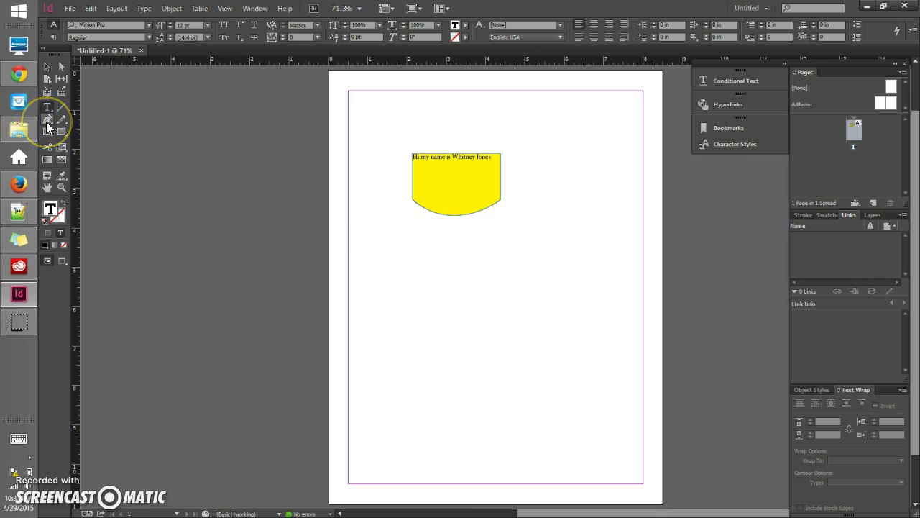
{"action": "left_click", "coordinate": [47, 121]}
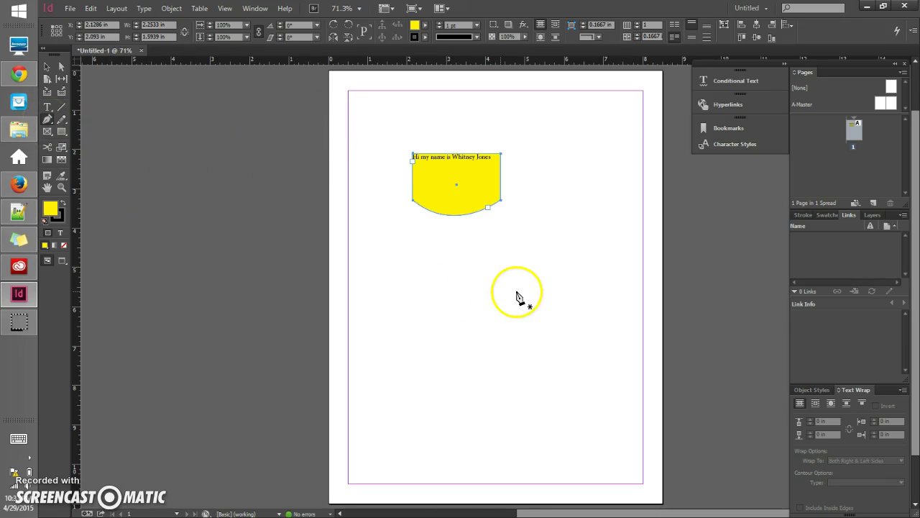
Step: Draw an open S-shaped curve with three pen anchors below and right of the shield
{"action": "left_click", "coordinate": [550, 226]}
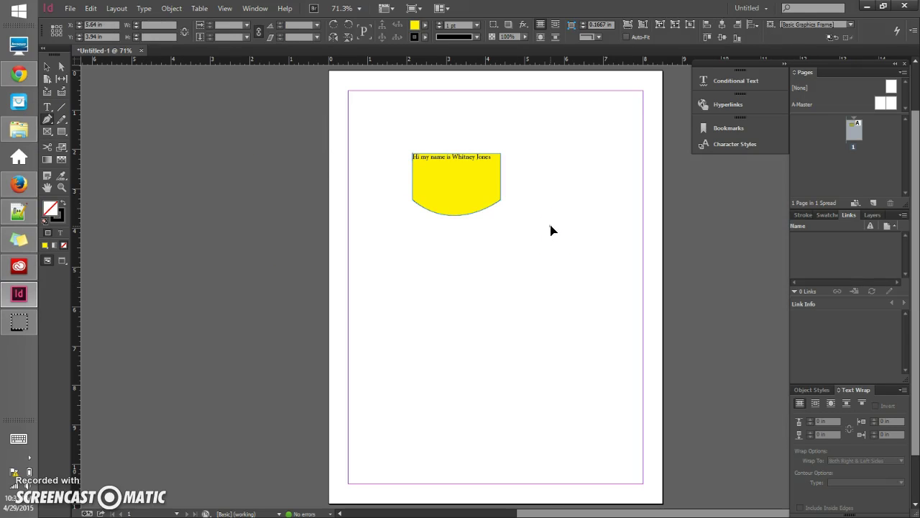
{"action": "left_click_drag", "start_coordinate": [544, 281], "coordinate": [599, 317]}
{"action": "left_click_drag", "start_coordinate": [544, 281], "coordinate": [546, 289]}
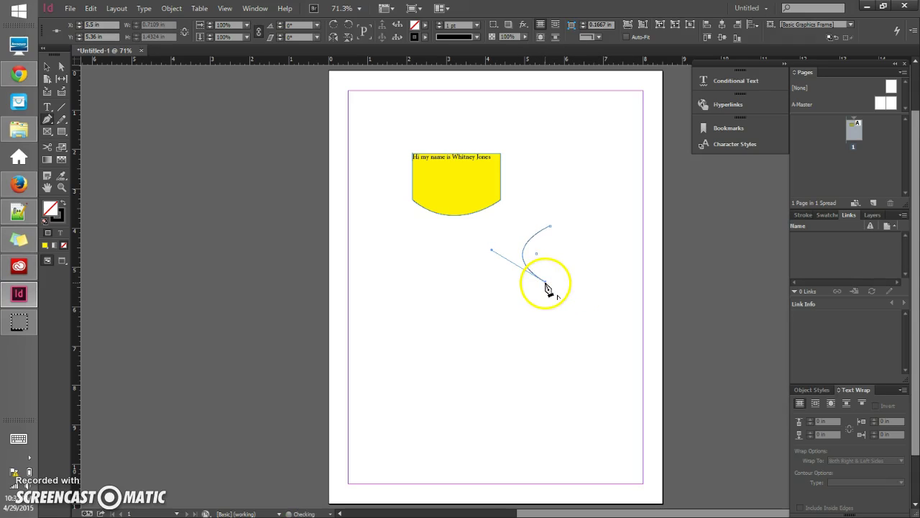
{"action": "left_click", "coordinate": [519, 333]}
{"action": "left_click_drag", "start_coordinate": [519, 333], "coordinate": [457, 355]}
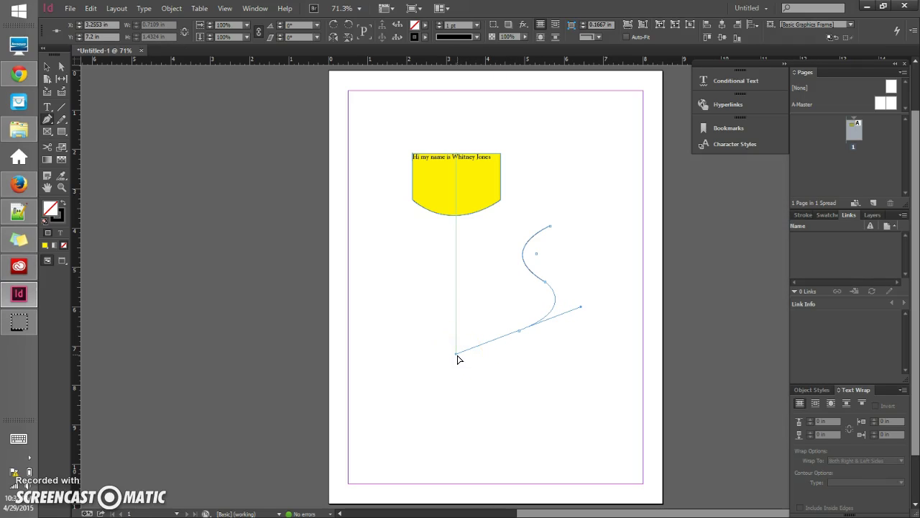
{"action": "left_click_drag", "start_coordinate": [518, 332], "coordinate": [520, 335]}
{"action": "left_click", "coordinate": [518, 332]}
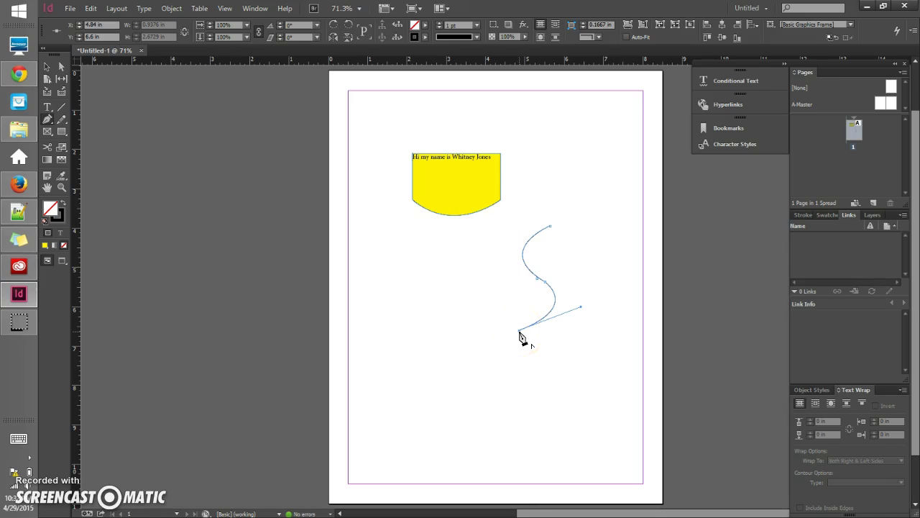
{"action": "left_click", "coordinate": [284, 127]}
{"action": "left_click", "coordinate": [51, 71]}
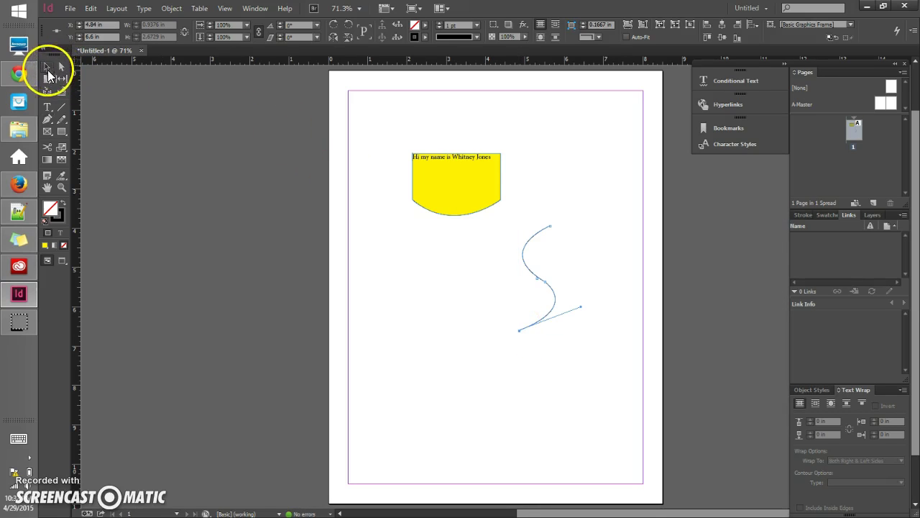
Step: Scale up the S-curve, rotate it -90° into a horizontal wave, and reselect the yellow shield
{"action": "left_click_drag", "start_coordinate": [556, 332], "coordinate": [595, 374]}
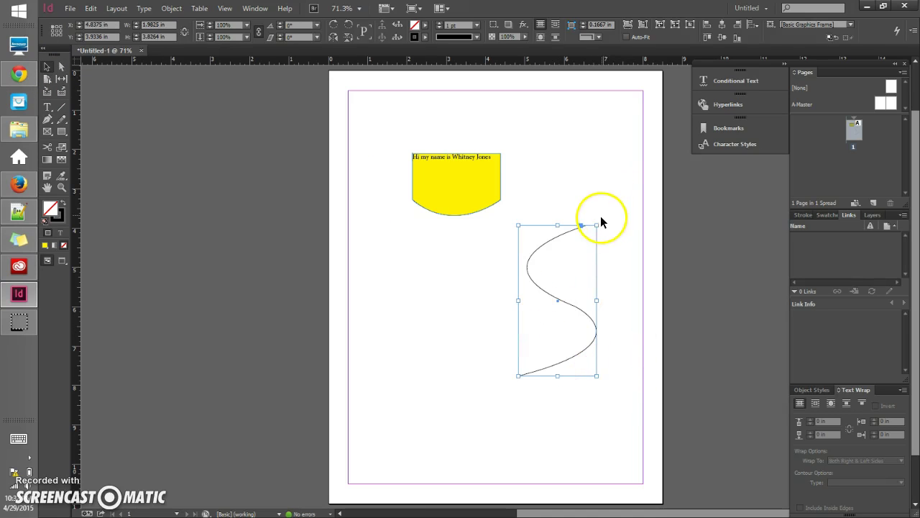
{"action": "left_click_drag", "start_coordinate": [601, 216], "coordinate": [623, 341]}
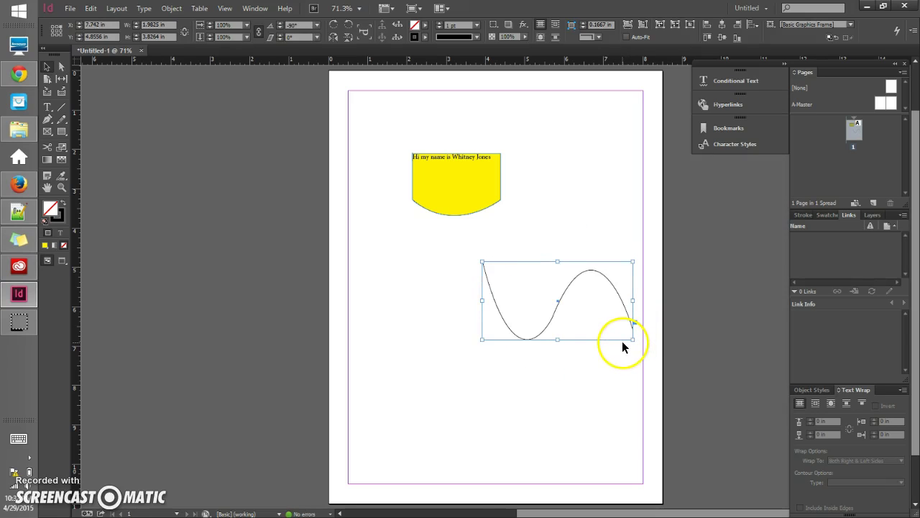
{"action": "left_click", "coordinate": [47, 66]}
{"action": "left_click", "coordinate": [480, 189]}
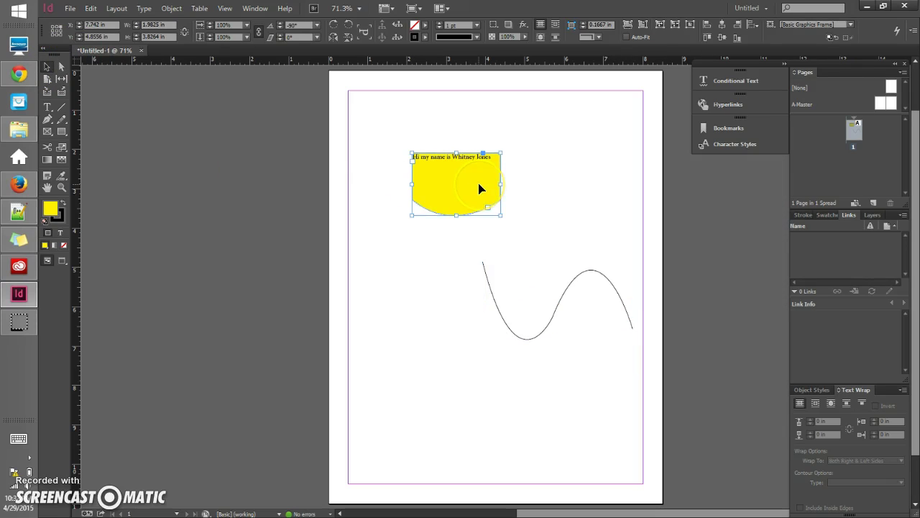